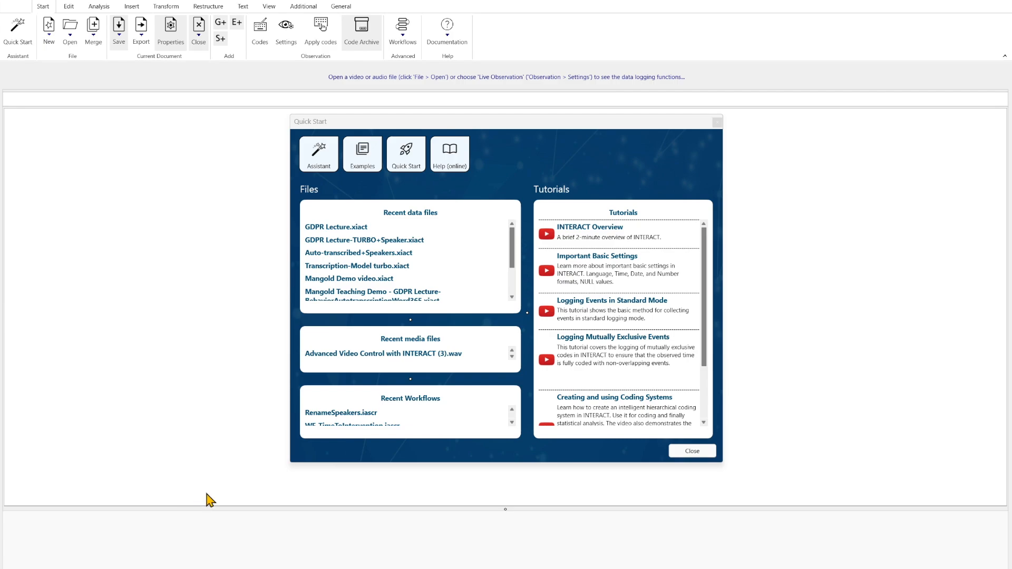
Open the recent data file GDPR Lecture.xiact and check the video reference stored in its GDPR Lecture set
click(312, 232)
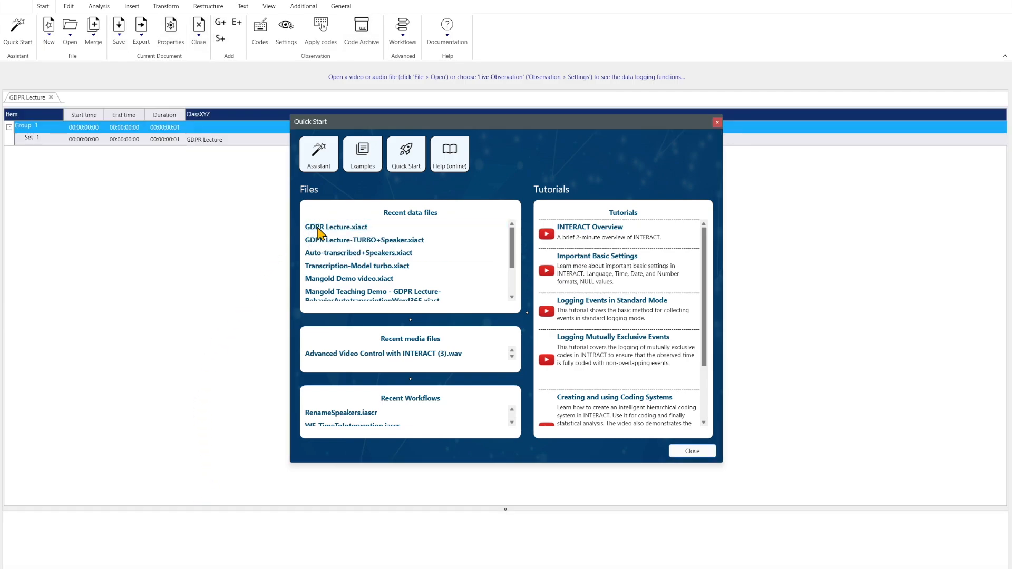
click(694, 455)
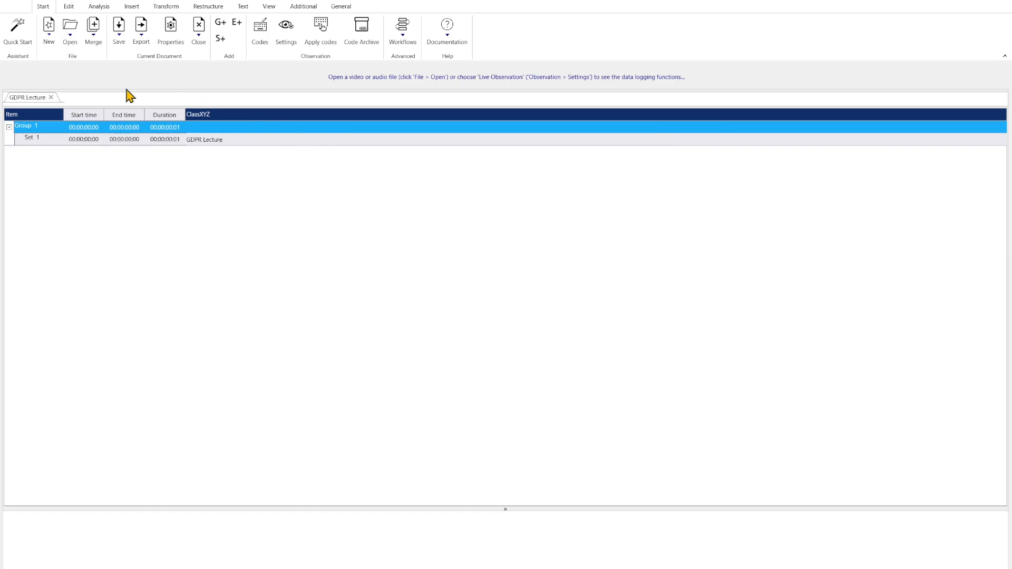
click(197, 140)
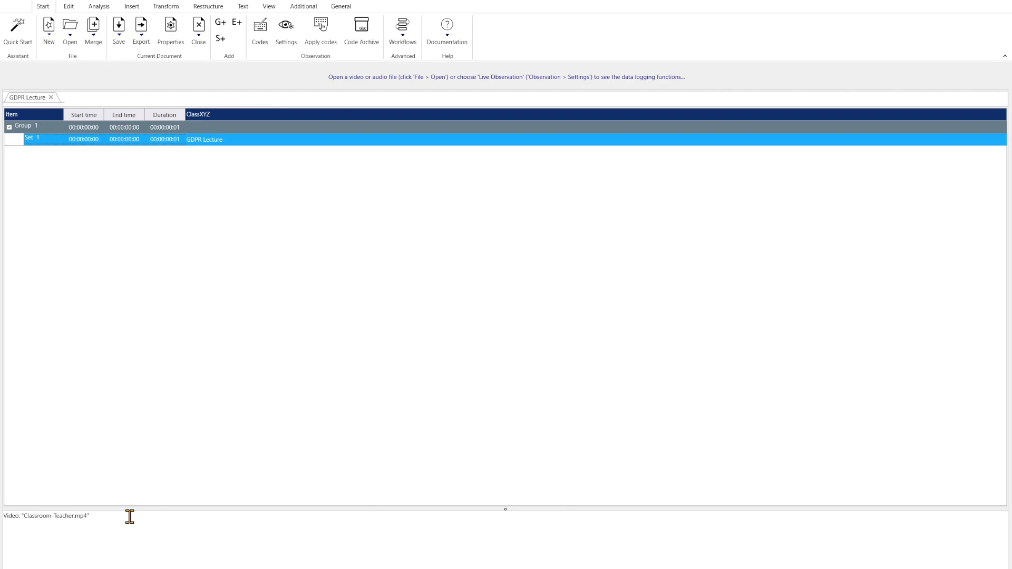
drag(129, 517, 1, 513)
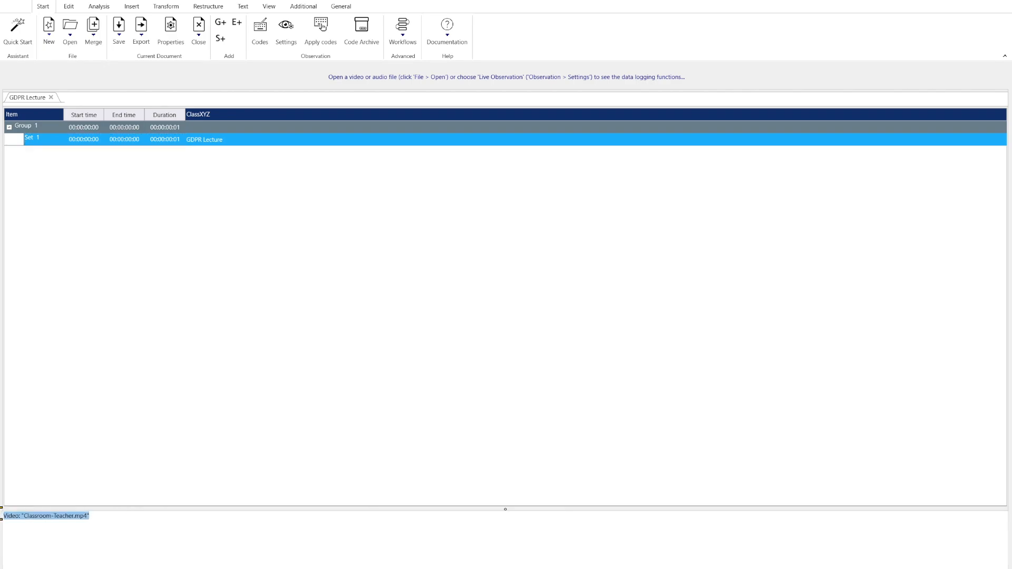
click(110, 520)
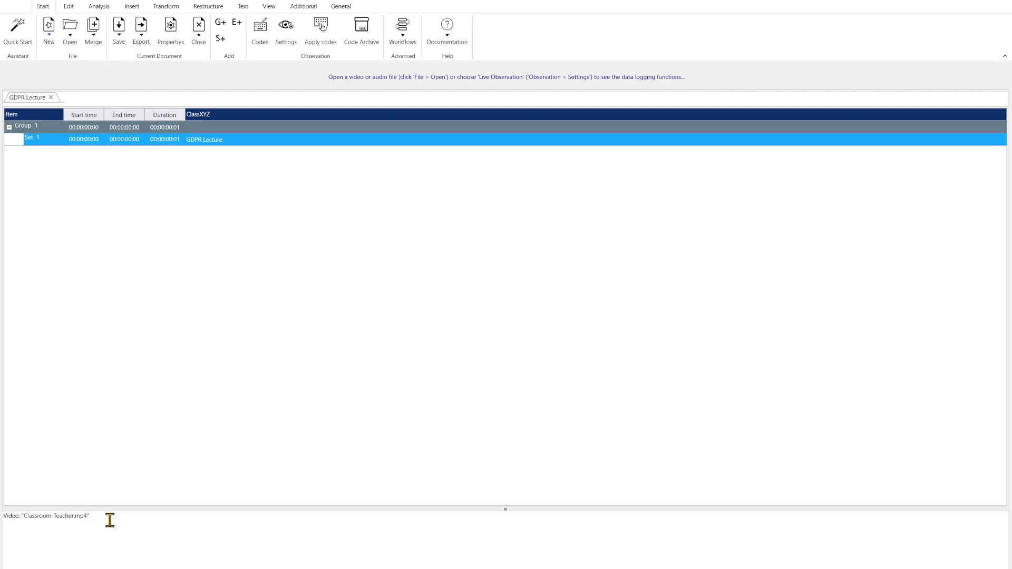
Open the video linked to the GDPR Lecture set, play it briefly, and close the video window
click(89, 141)
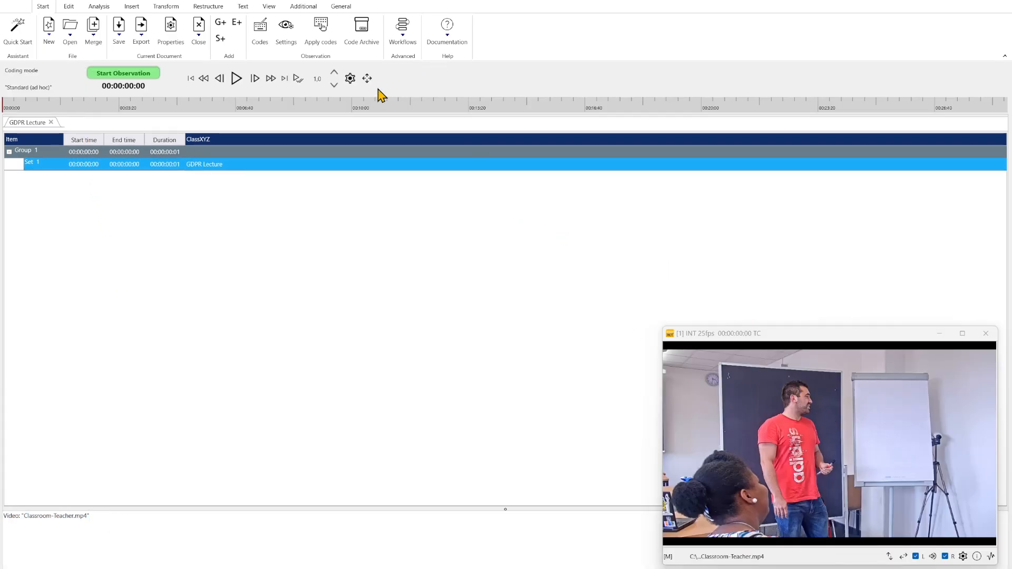
click(236, 79)
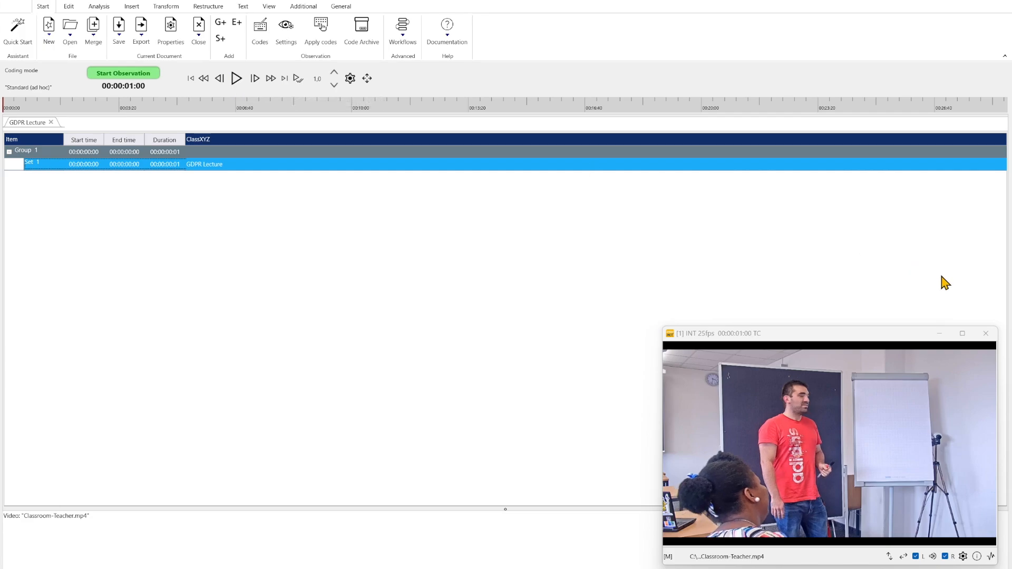
click(988, 336)
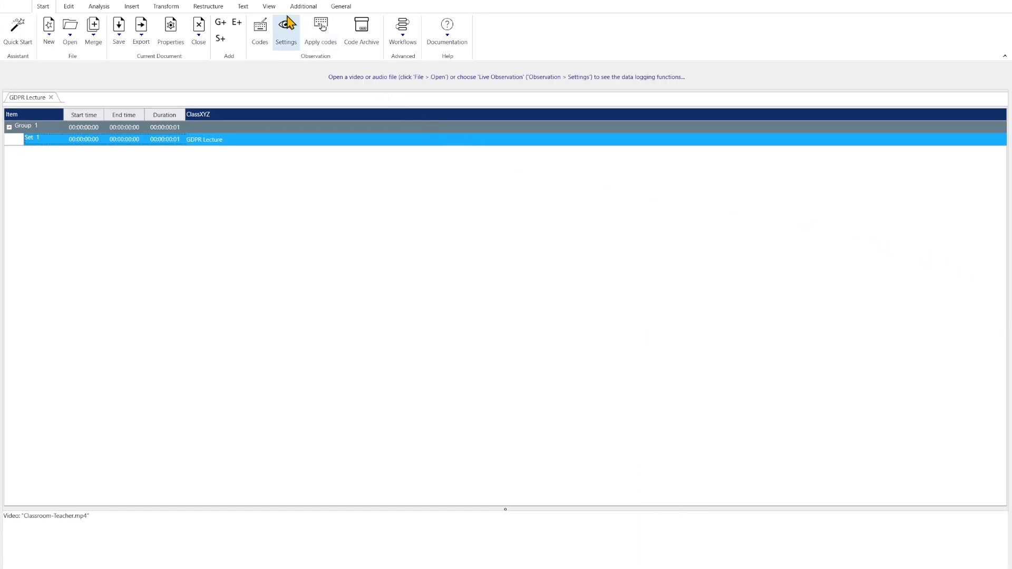
Start Autotranscribe with Whisper for the GDPR Lecture set and choose the base speech-to-text model
click(245, 6)
click(109, 36)
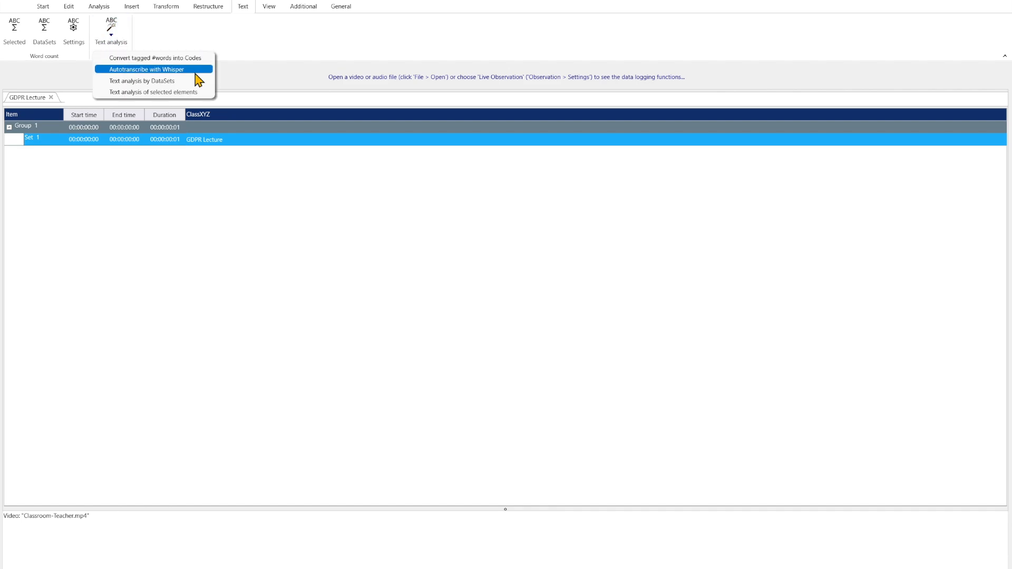
click(202, 70)
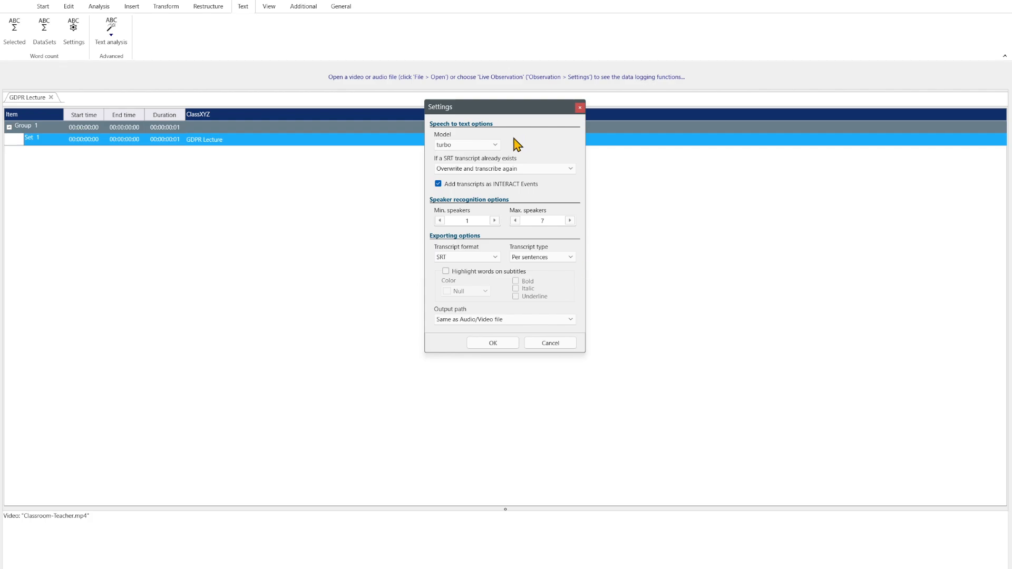
click(496, 146)
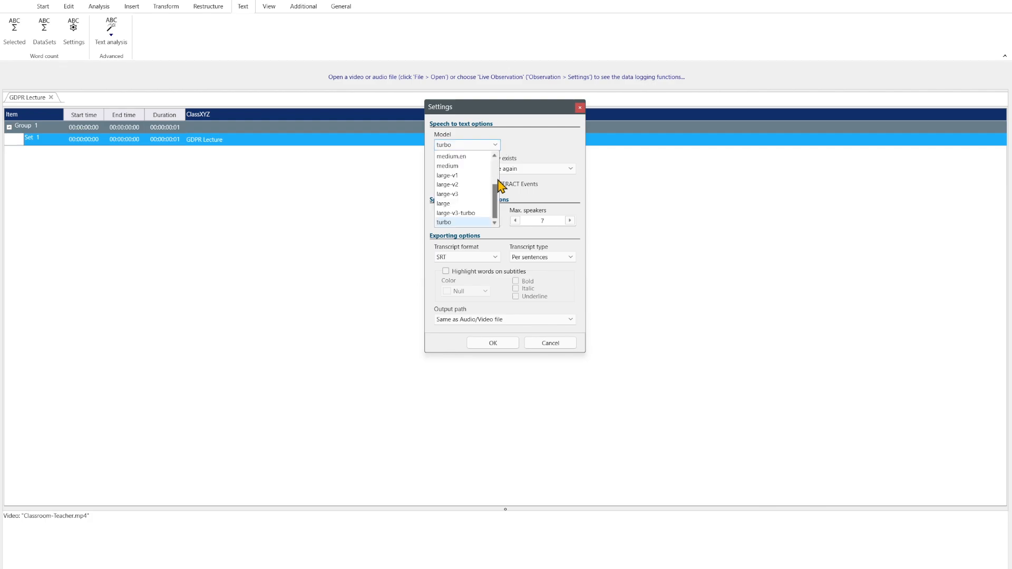
drag(497, 200, 497, 176)
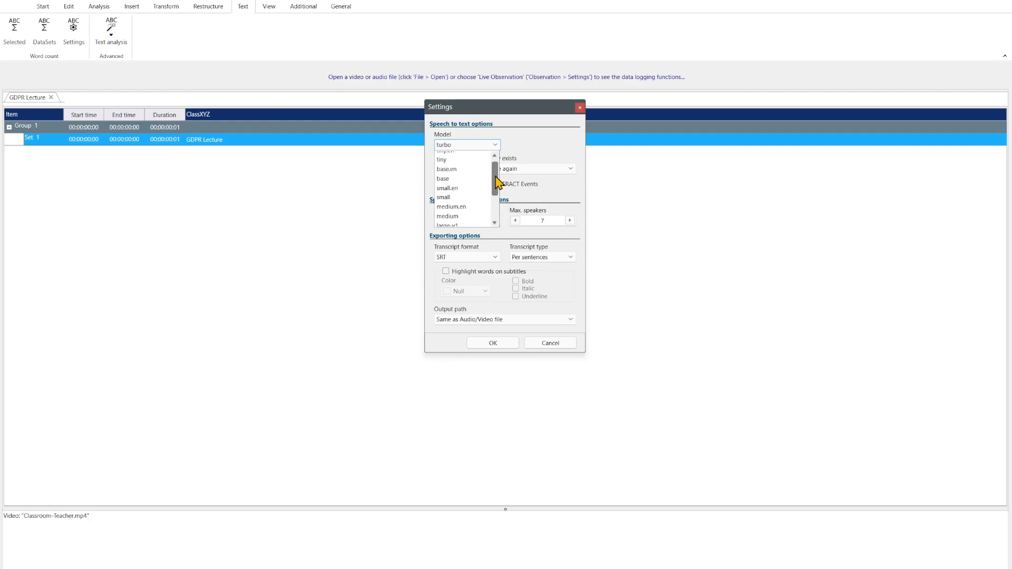
click(456, 182)
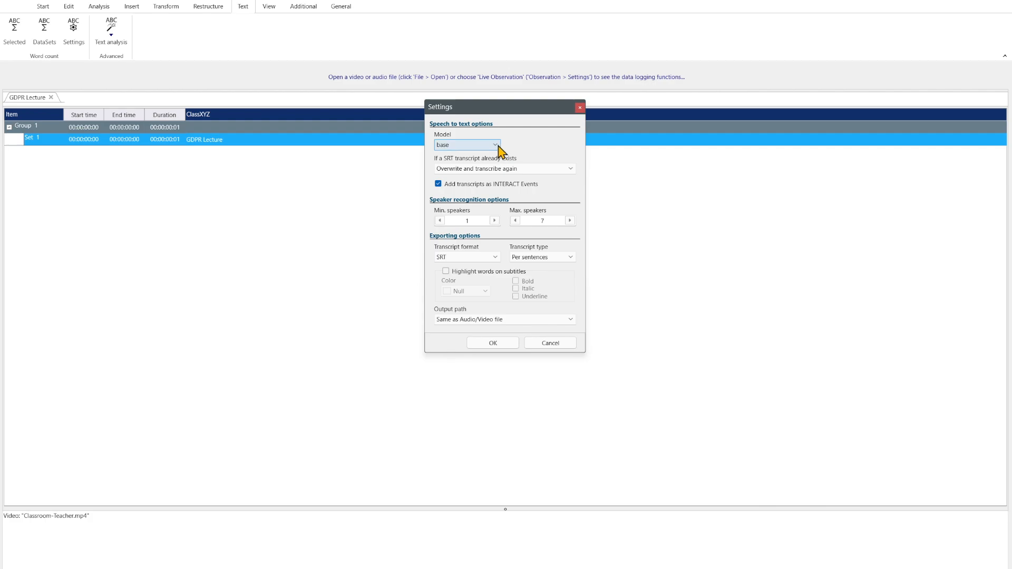
click(498, 147)
scroll(498, 193, down, 4)
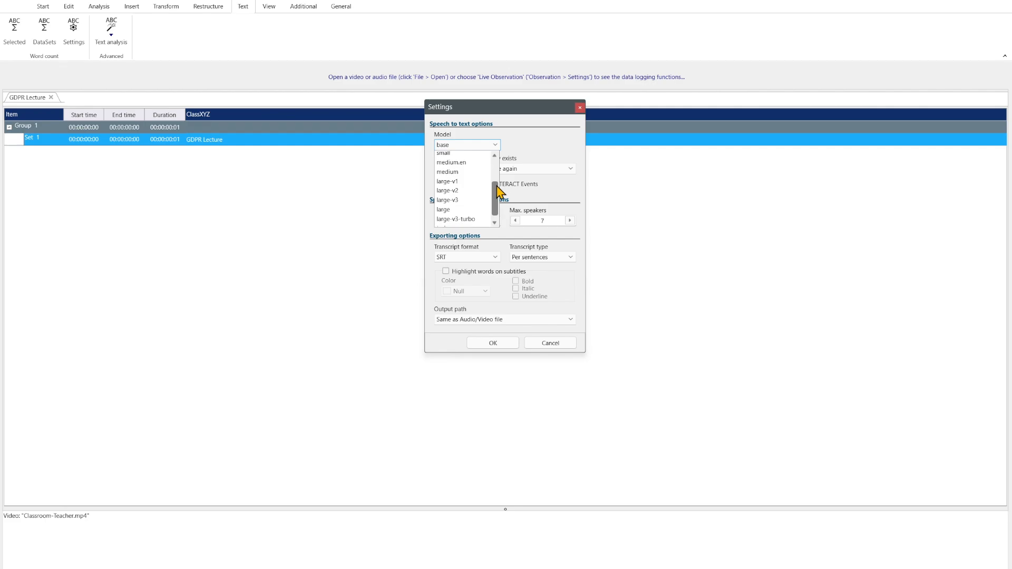
drag(500, 192, 500, 173)
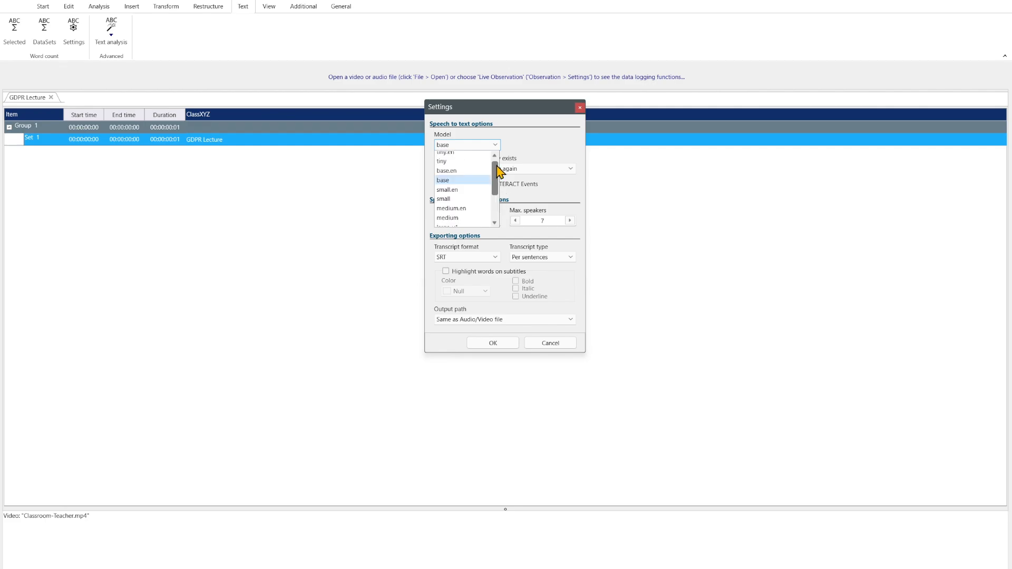
click(463, 180)
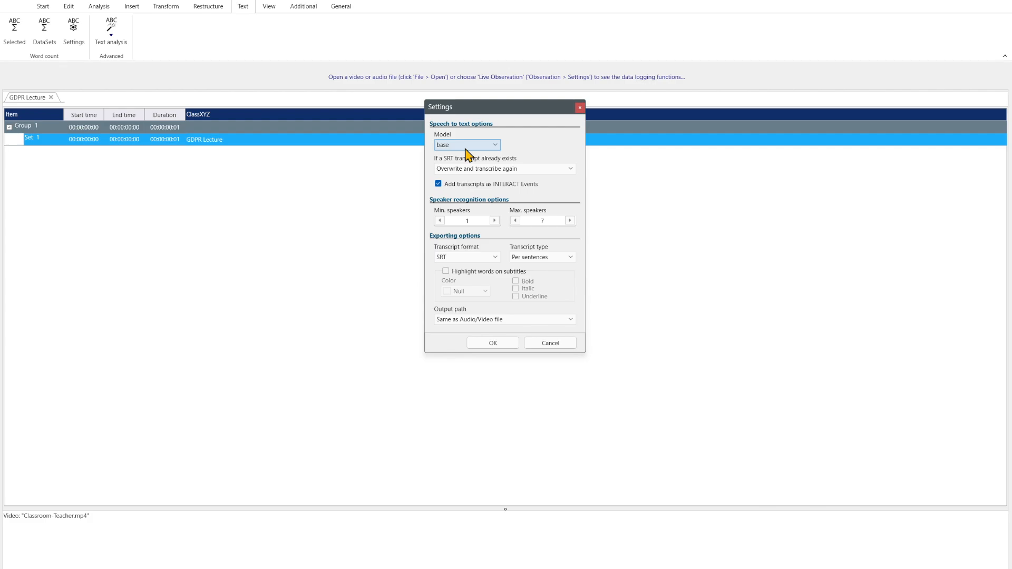
Leave existing SRT transcripts on "Overwrite and transcribe again" and set the maximum number of speakers to 7
click(548, 169)
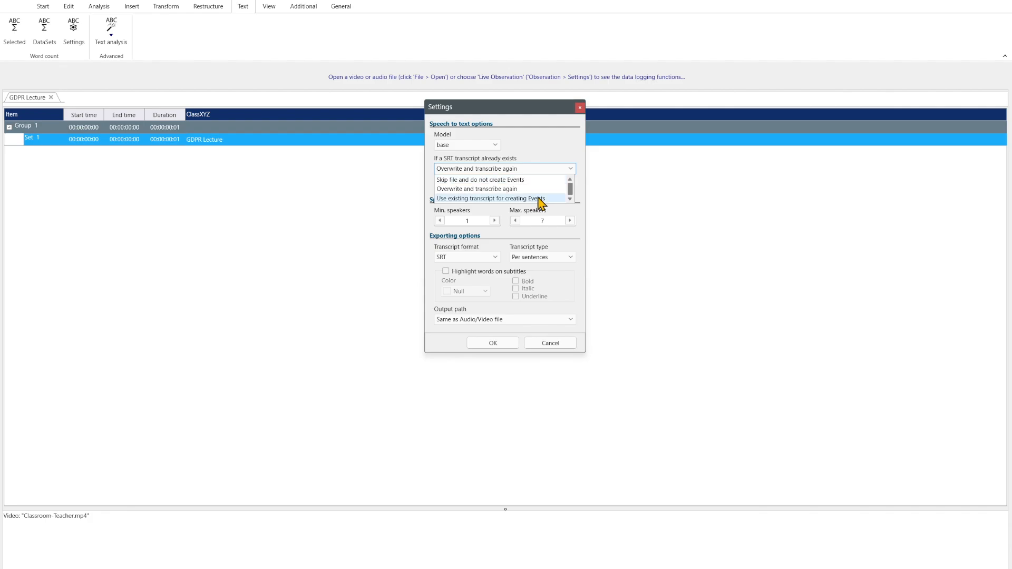
click(553, 171)
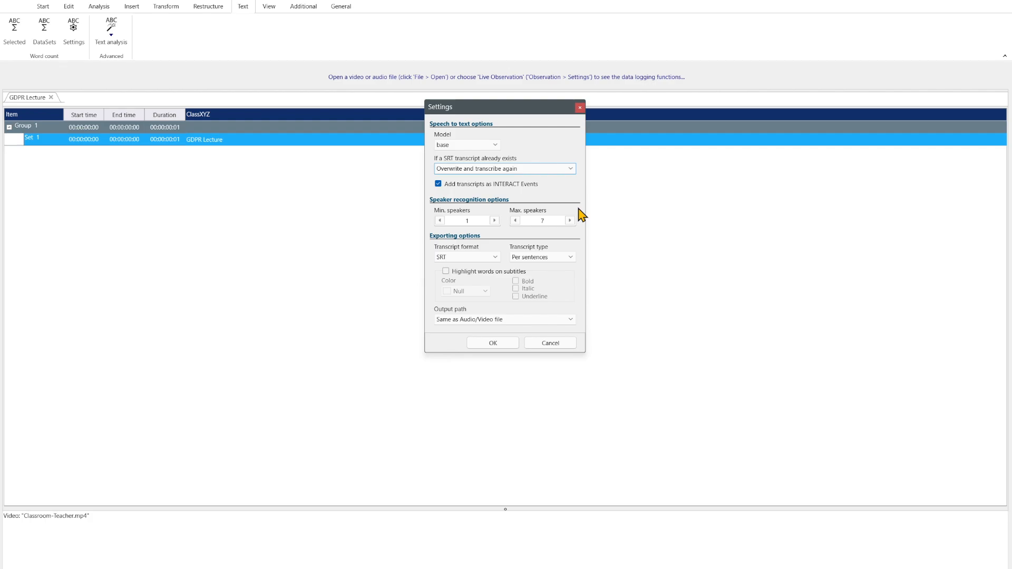
click(553, 221)
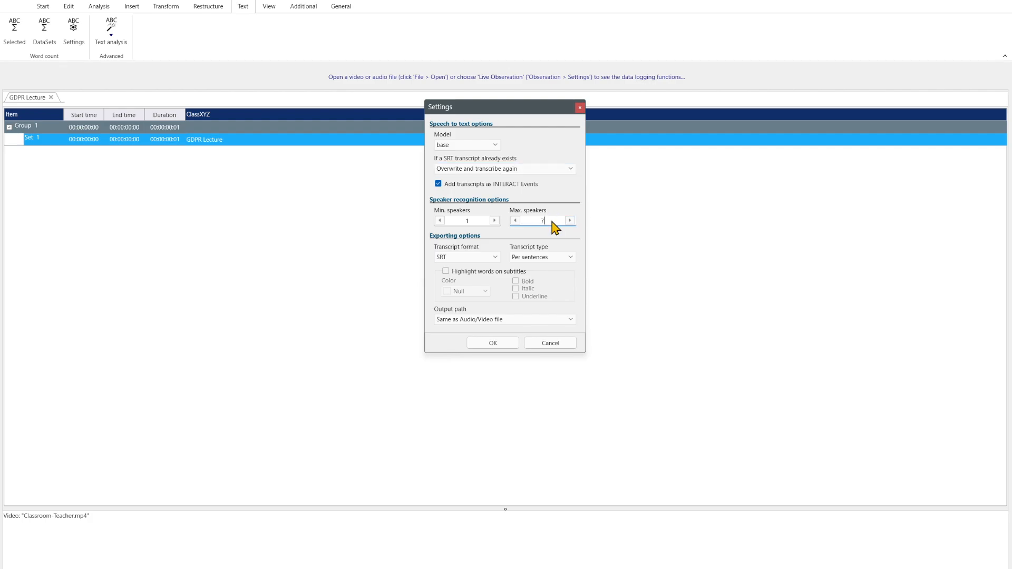
text(1)
text(7)
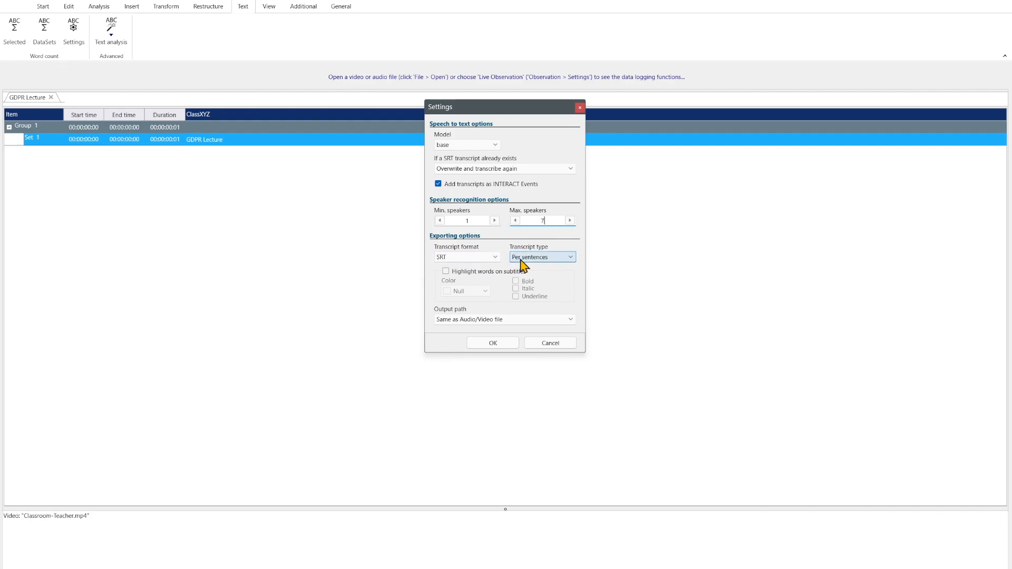
Export the transcript as SRT per sentences to the same path as the audio/video file, and run the transcription
click(496, 259)
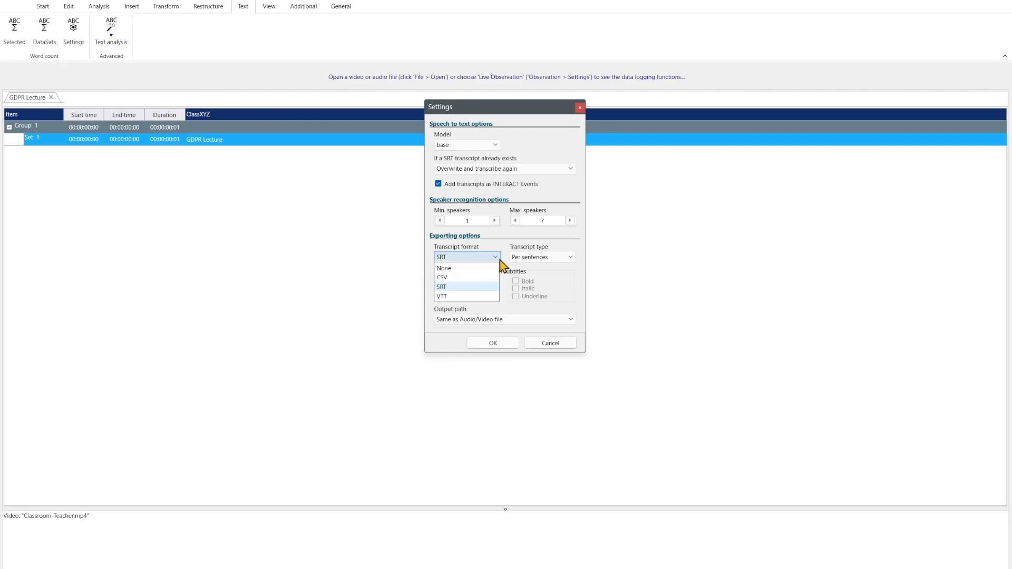
click(557, 258)
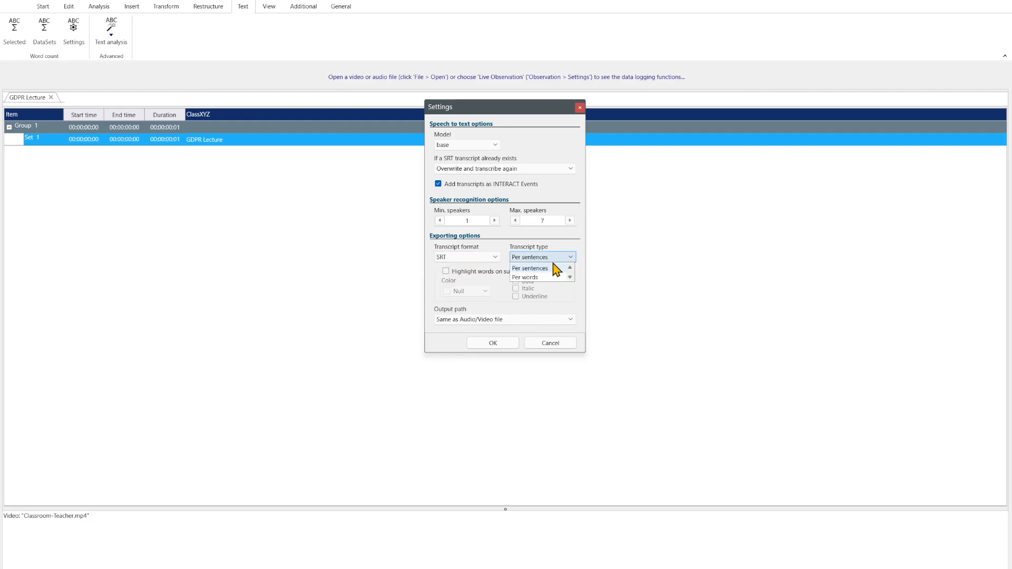
click(552, 272)
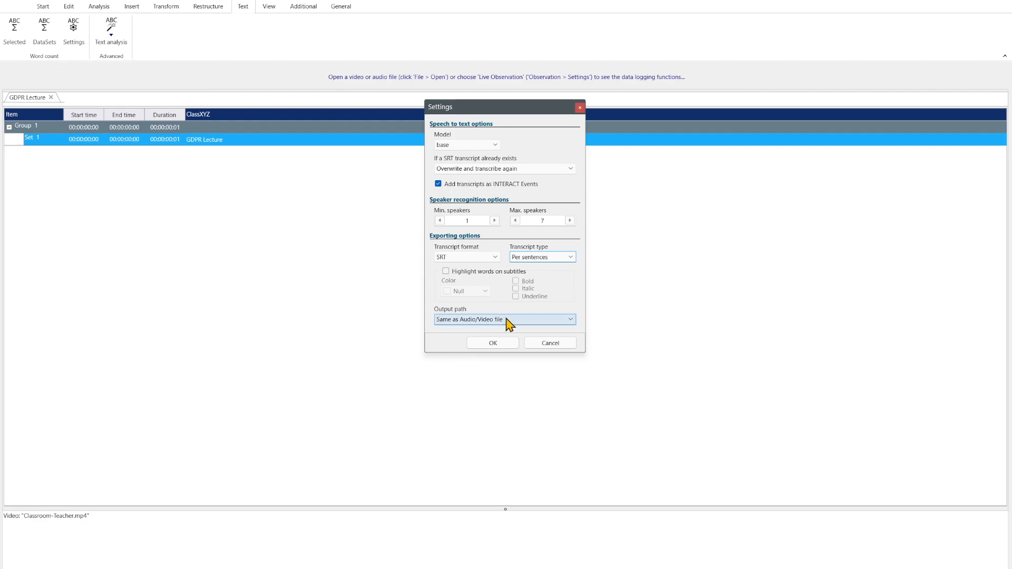
click(568, 320)
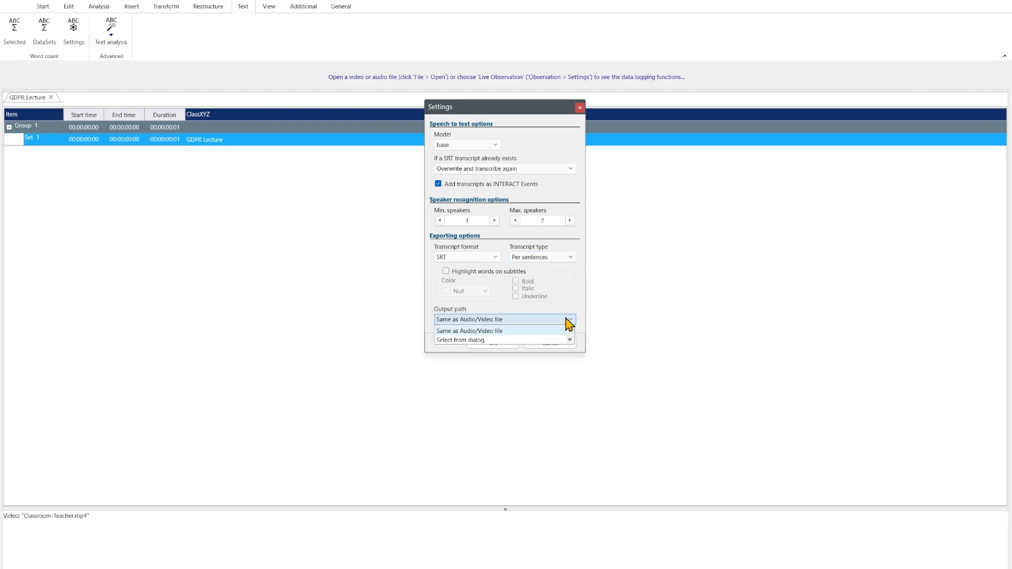
click(512, 332)
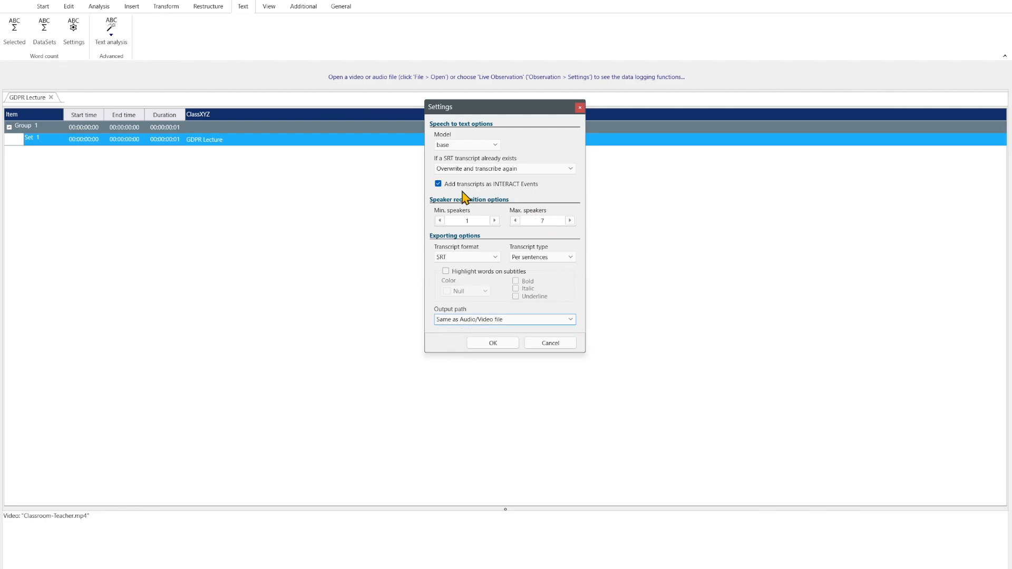
click(490, 345)
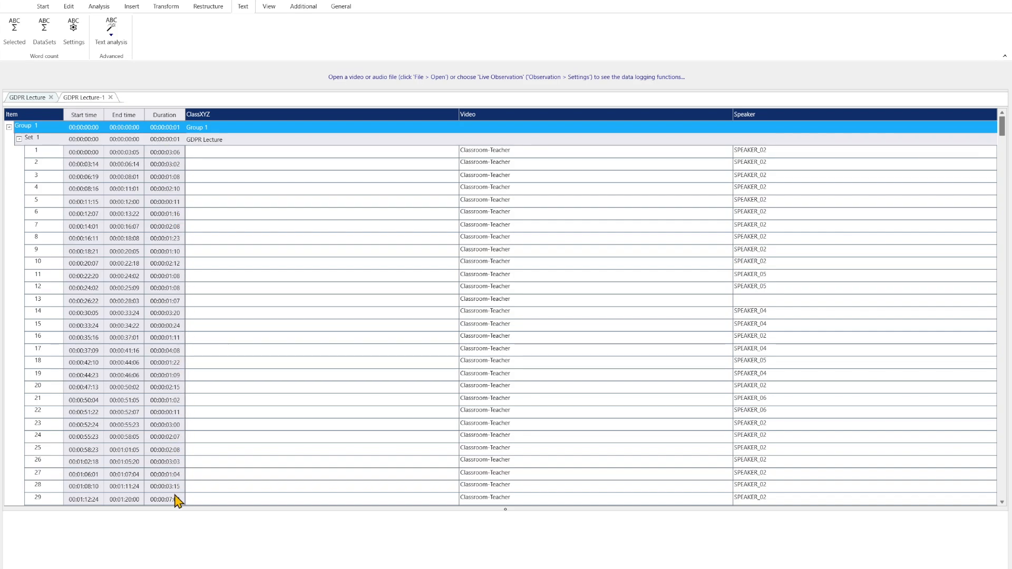
Select event 15 in the transcribed document and examine its transcript text
click(143, 328)
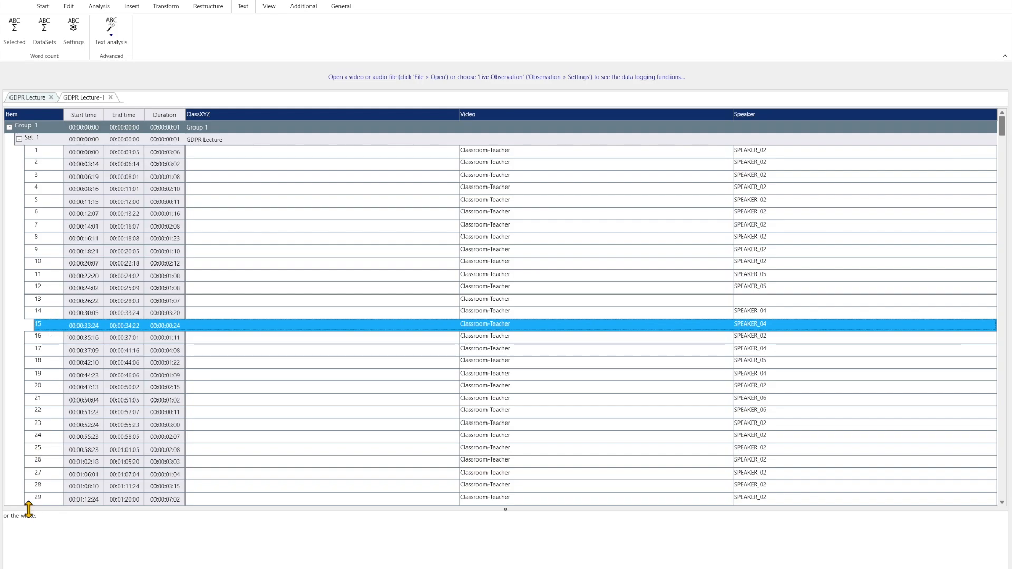
click(56, 527)
key(ctrl+a)
Change the main layout to show transcripts as an additional column in the data table
click(271, 8)
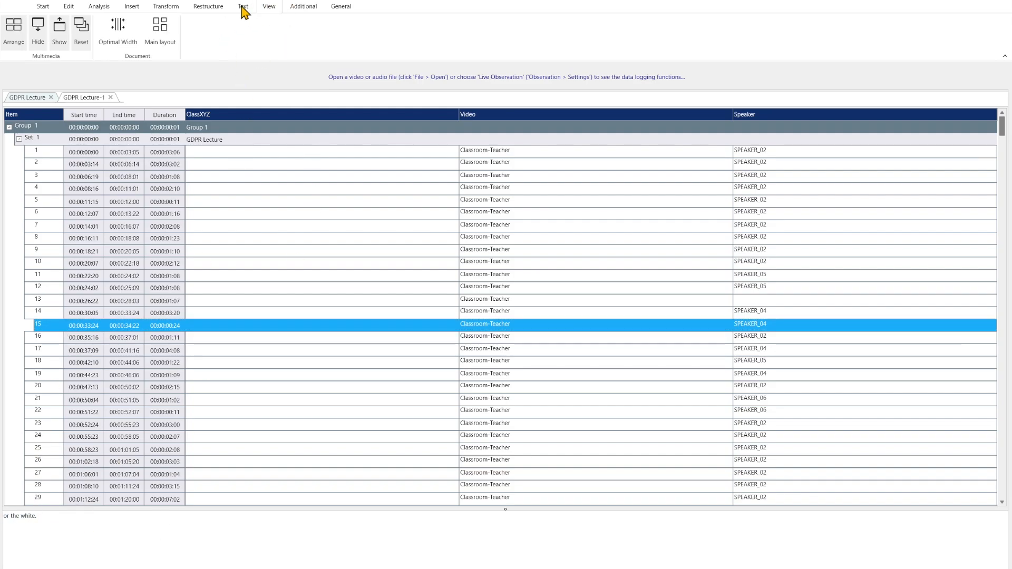
click(150, 29)
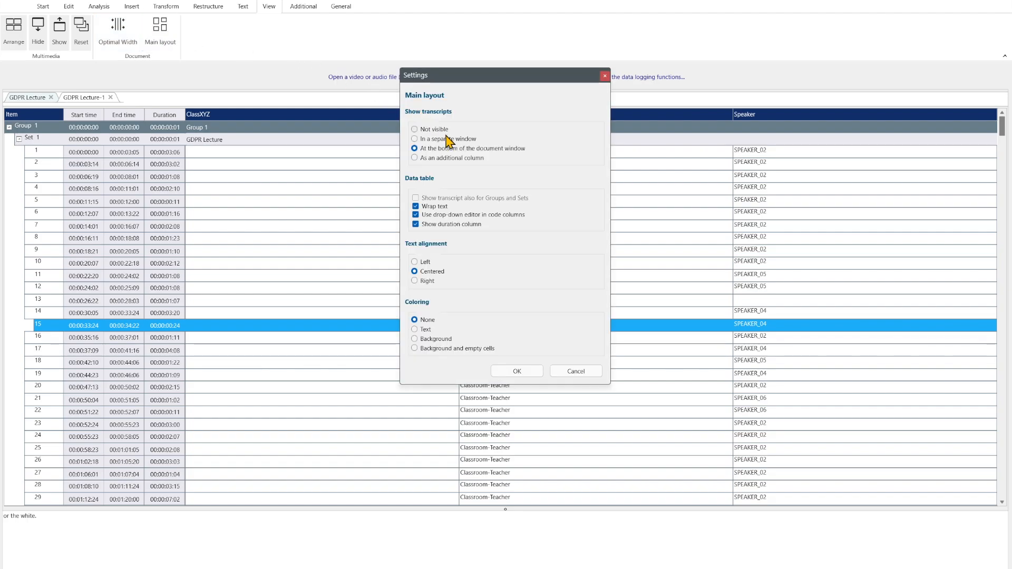
click(444, 158)
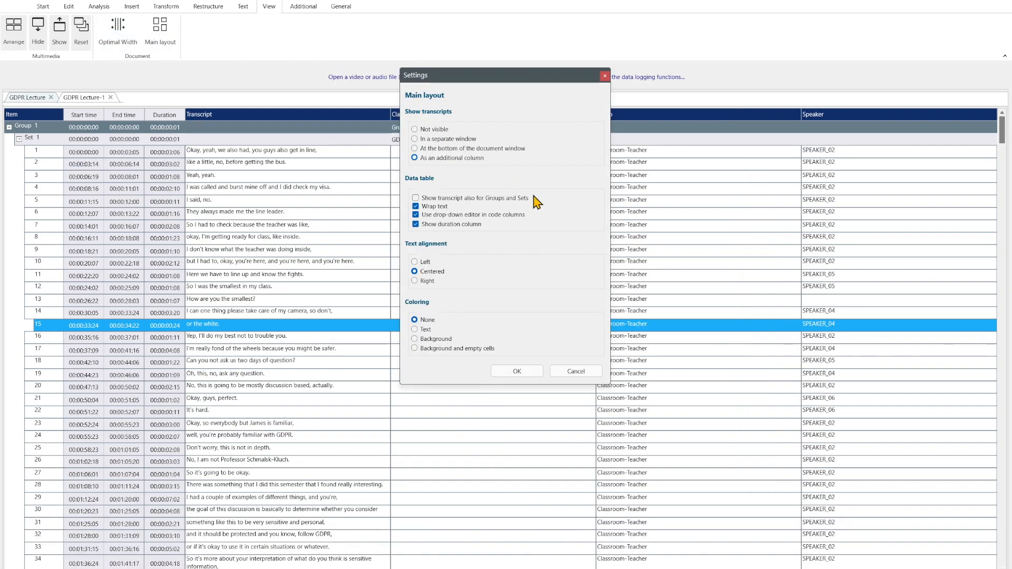
click(530, 374)
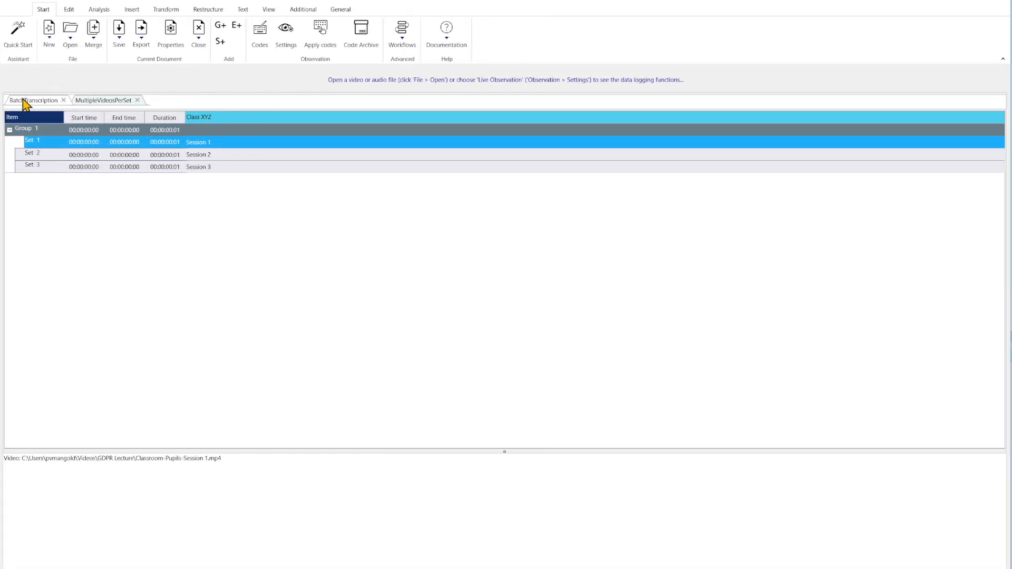
Check the video file referenced by each of the three session sets in the MultipleVideosPerSet document
click(205, 156)
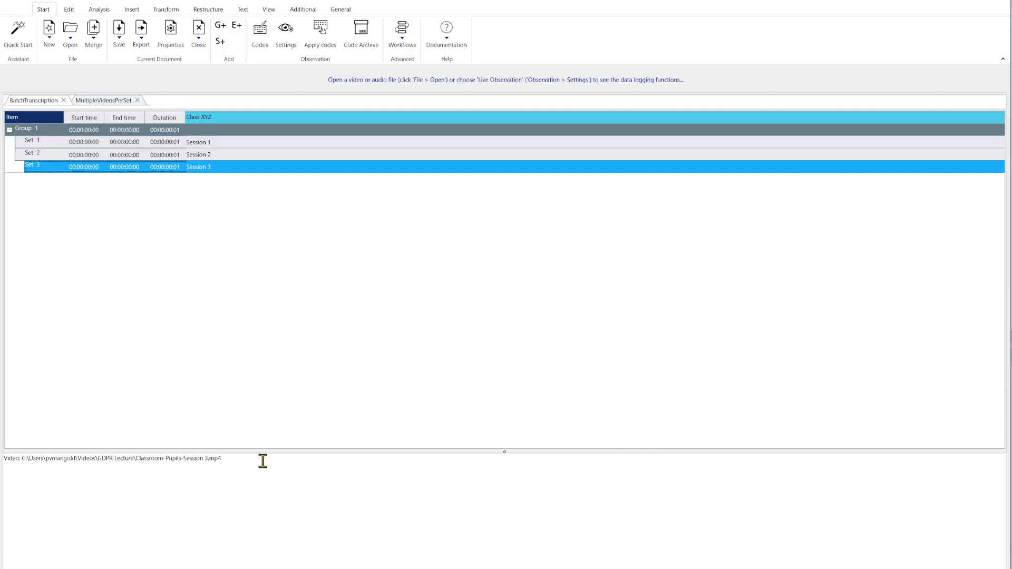
drag(263, 461, 71, 458)
click(222, 155)
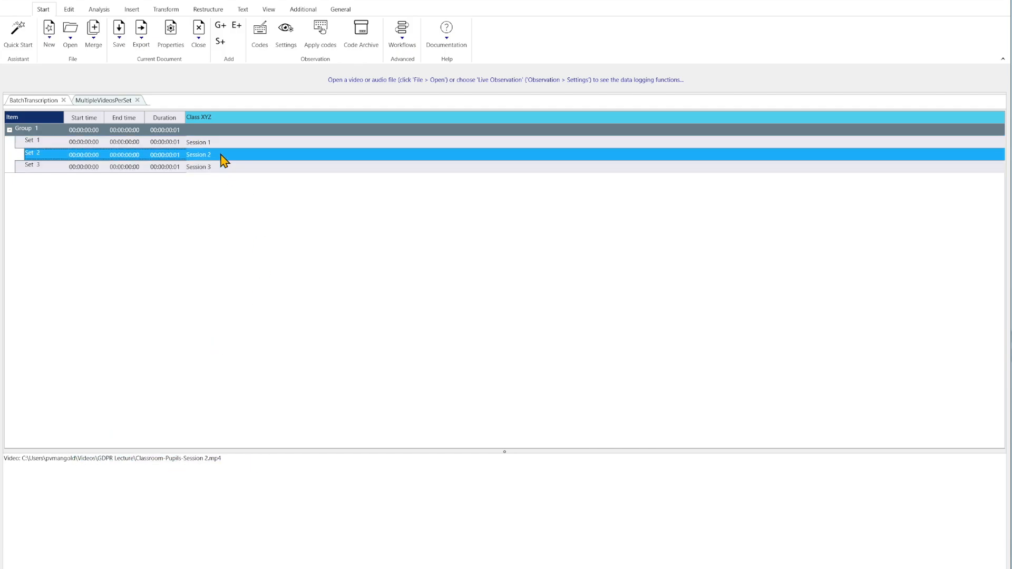
drag(222, 459, 164, 457)
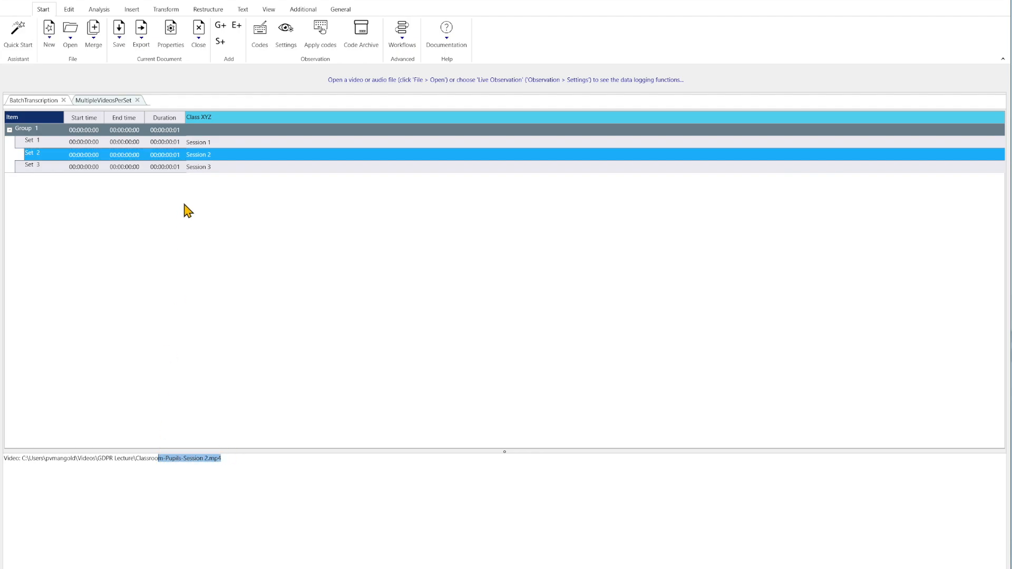
click(214, 144)
drag(253, 463, 120, 458)
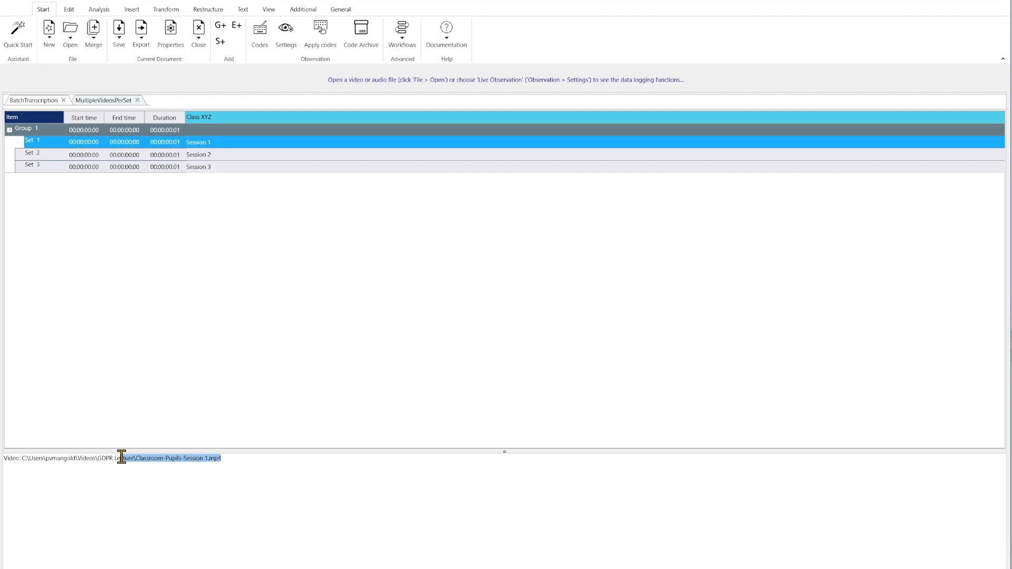
Switch to the MultipleVideosPerSet document and examine the video file paths assigned to Set 1
click(231, 141)
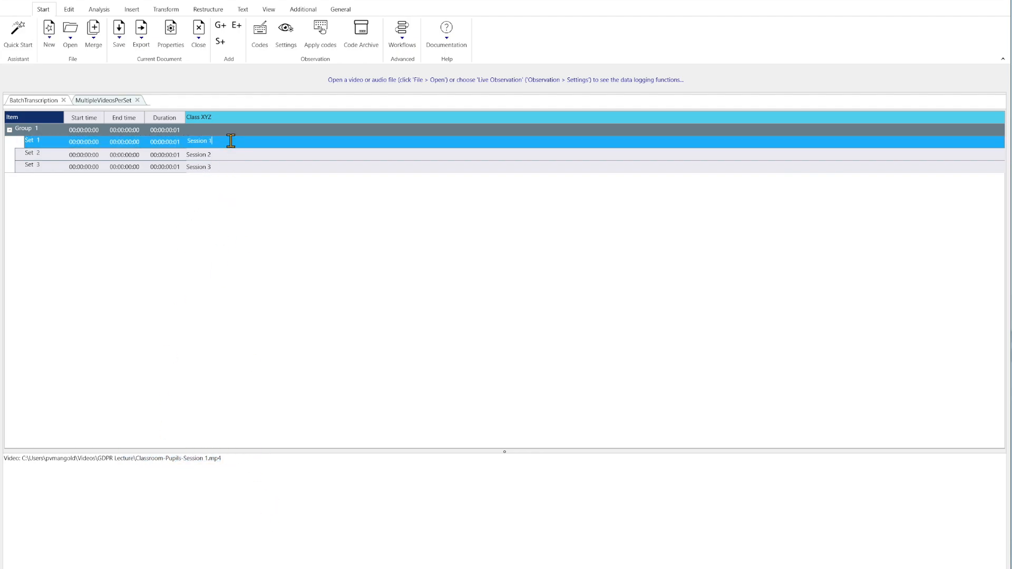
click(99, 101)
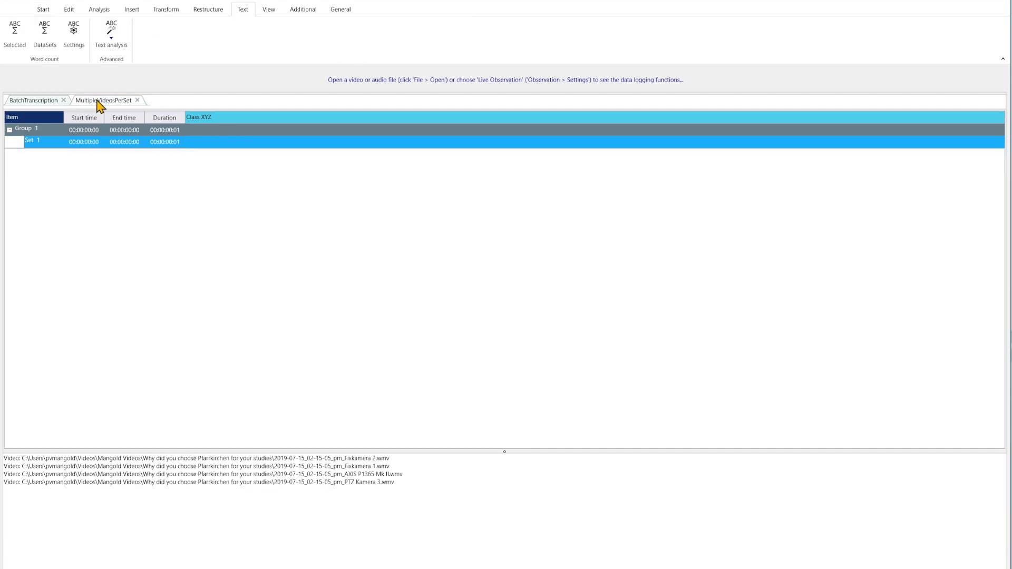
drag(445, 508, 5, 458)
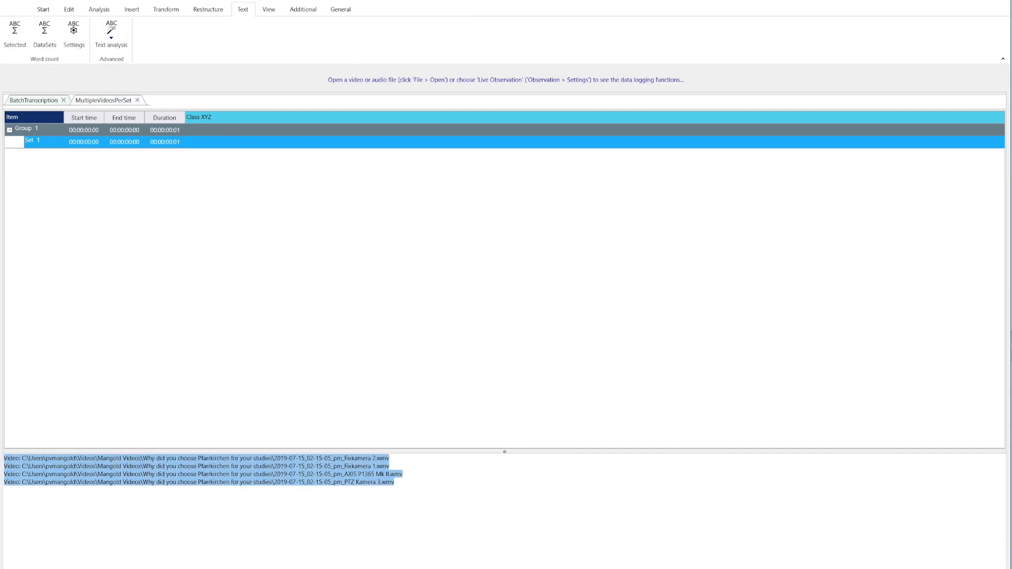
Autotranscribe only the first listed video of Set 1 with Whisper, accepting the base model and per-sentence SRT settings
click(123, 46)
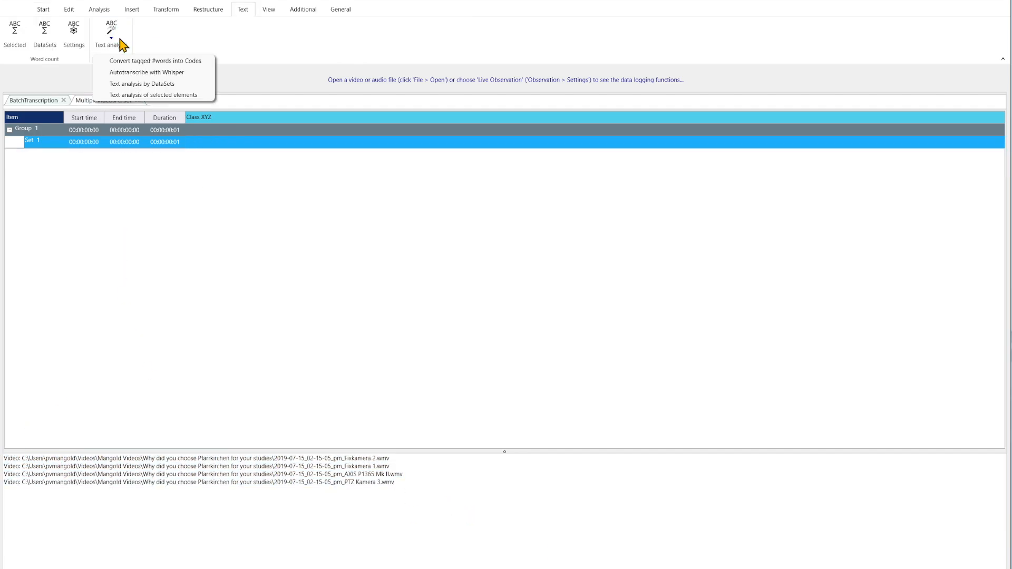
click(128, 74)
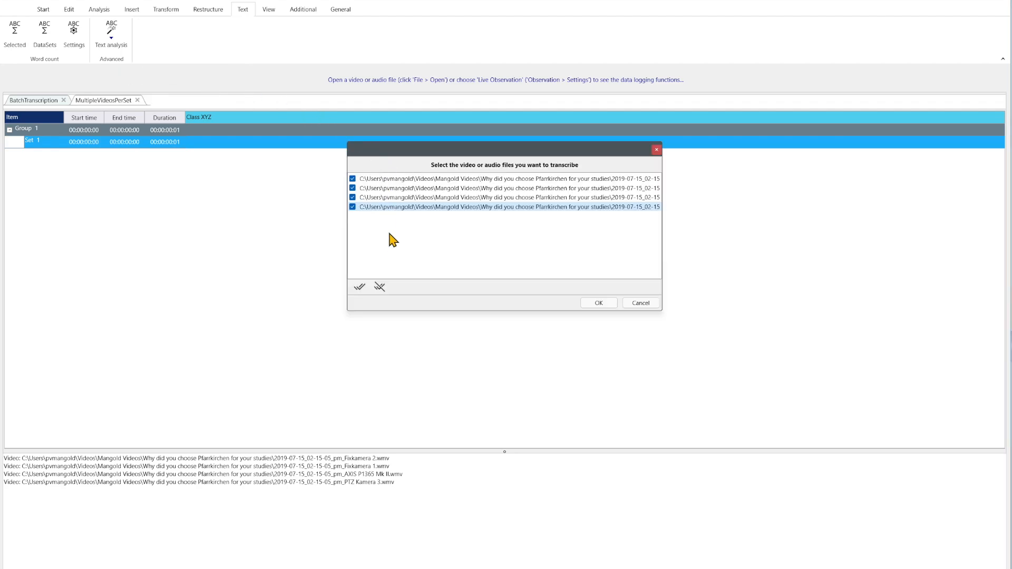
click(353, 207)
click(353, 197)
click(353, 188)
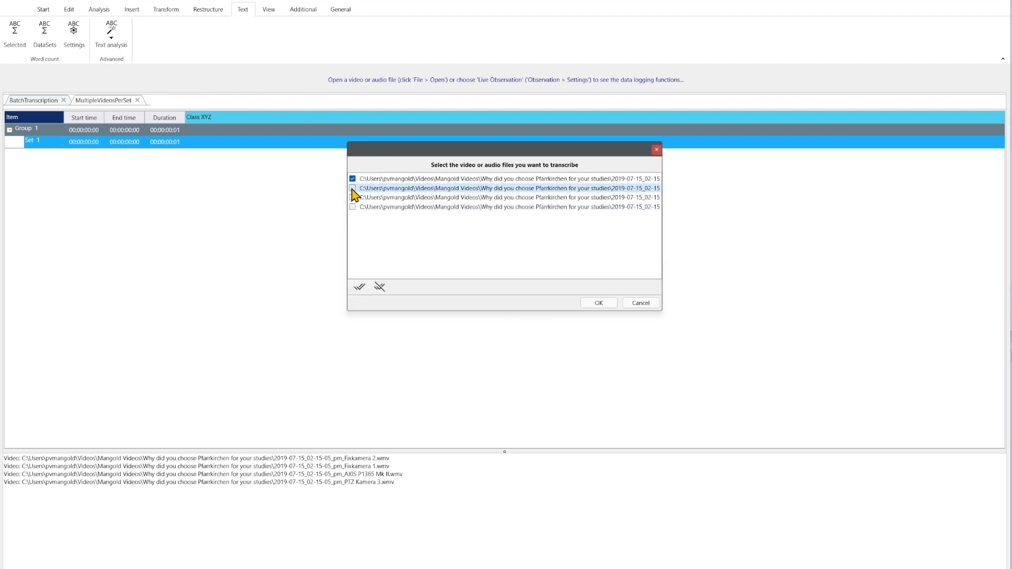
click(606, 305)
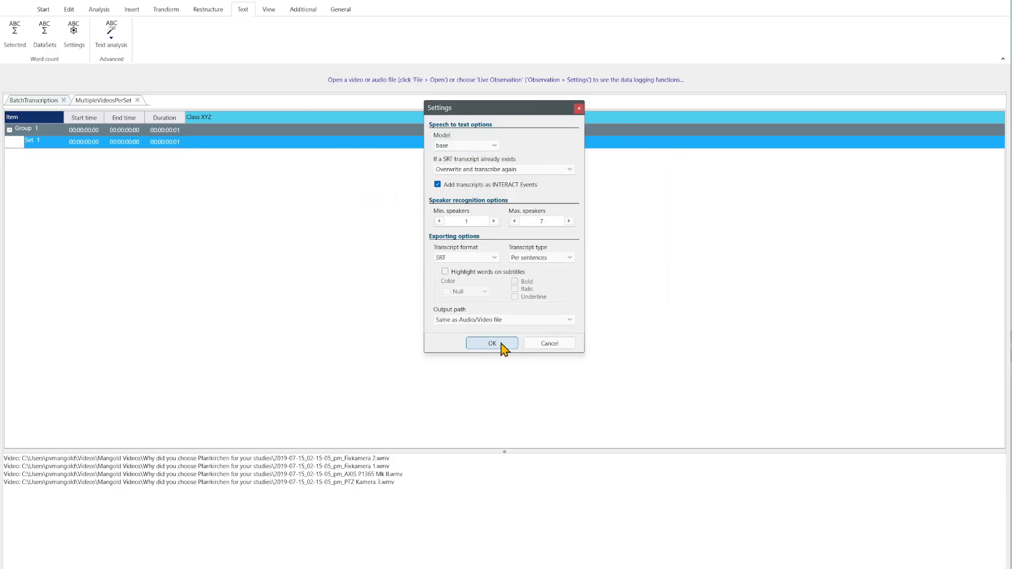
click(492, 343)
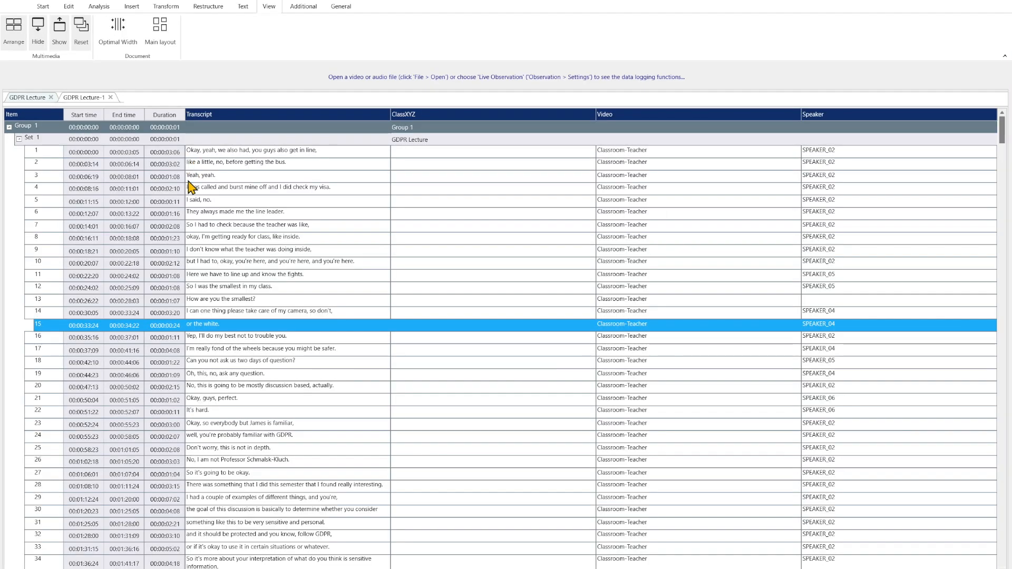
Examine the transcript text of events 4 and 6 in the GDPR Lecture-1 document
click(218, 188)
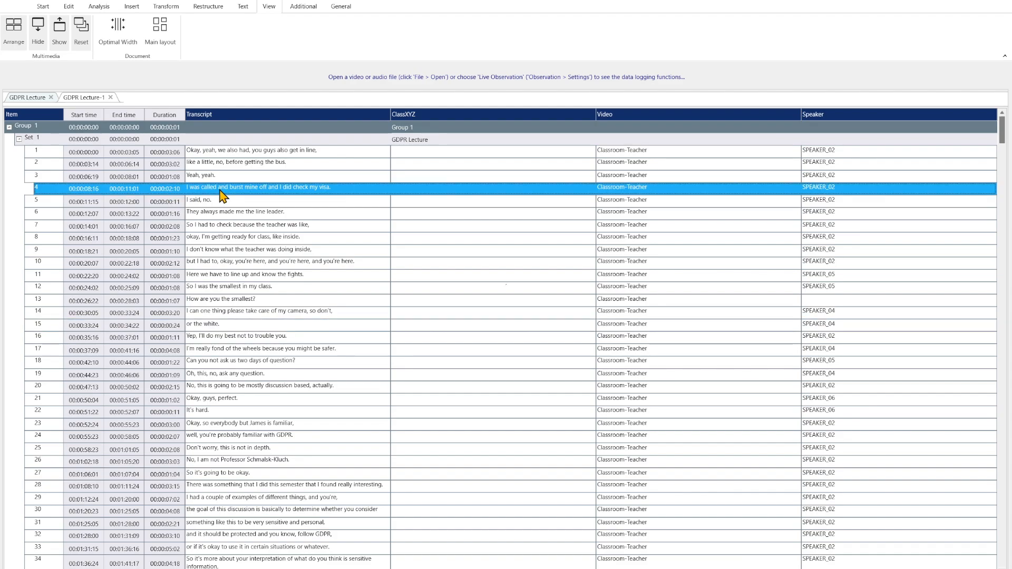
click(219, 211)
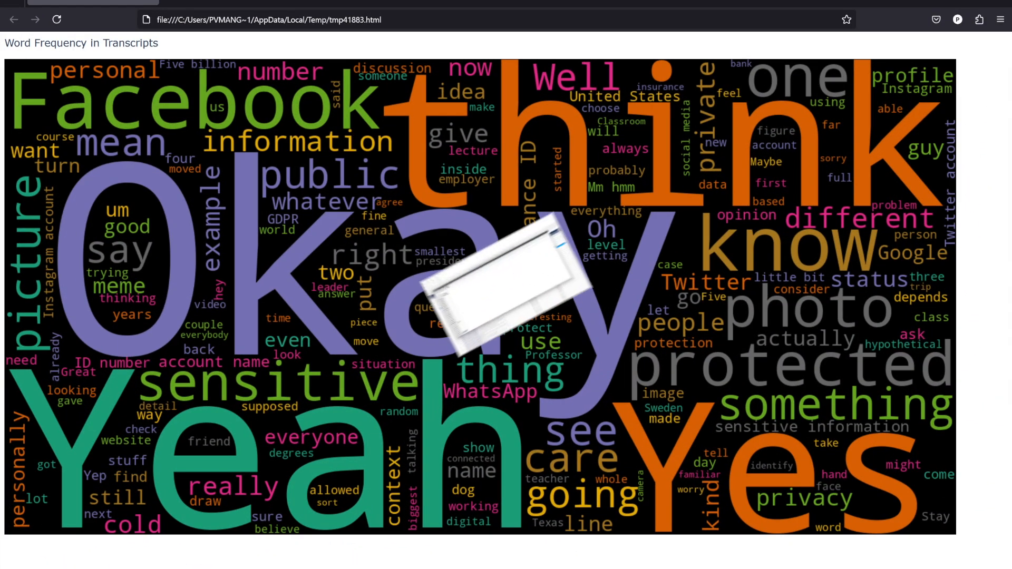